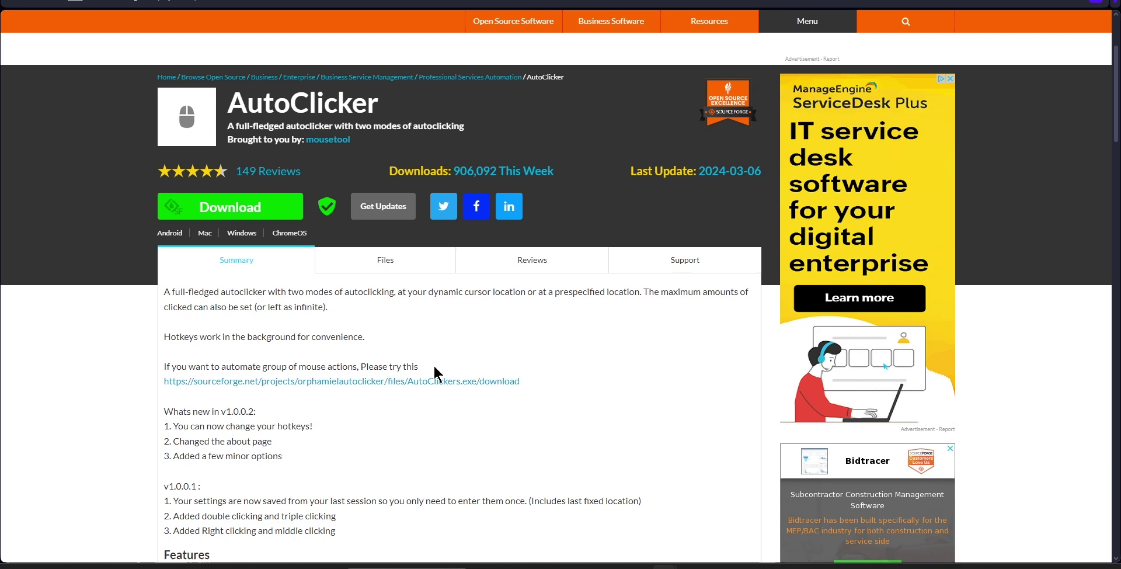
pyautogui.moveTo(629, 171); pyautogui.dragTo(761, 171)
pyautogui.moveTo(380, 171); pyautogui.dragTo(563, 177)
pyautogui.click(563, 176)
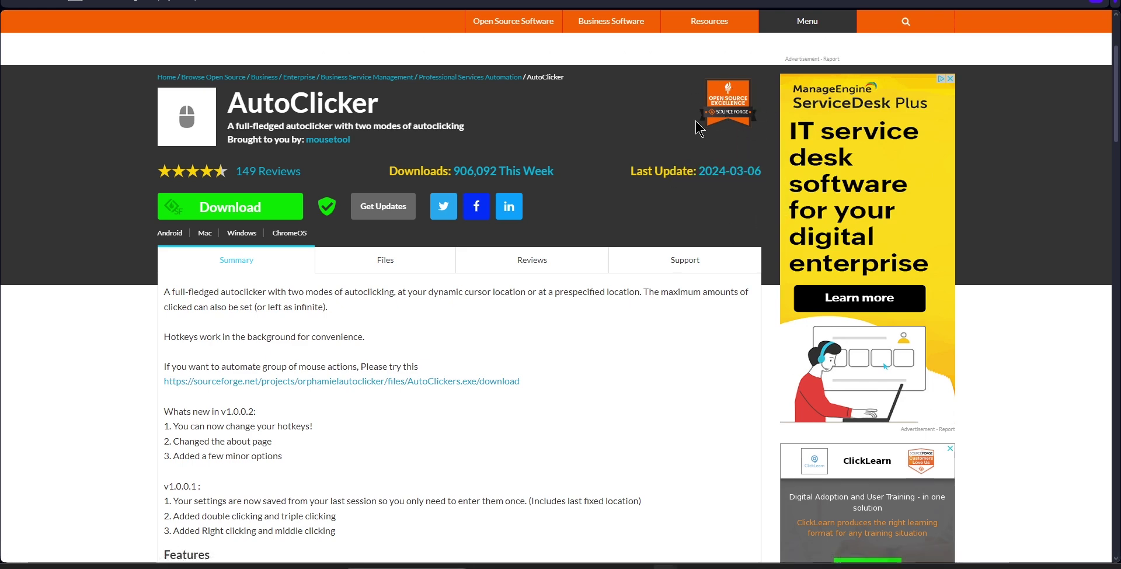
# - Download and save AutoClicker-3.0.exe from its SourceForge page, and run it by choosing to install anyway
pyautogui.moveTo(707, 123)
pyautogui.click(216, 210)
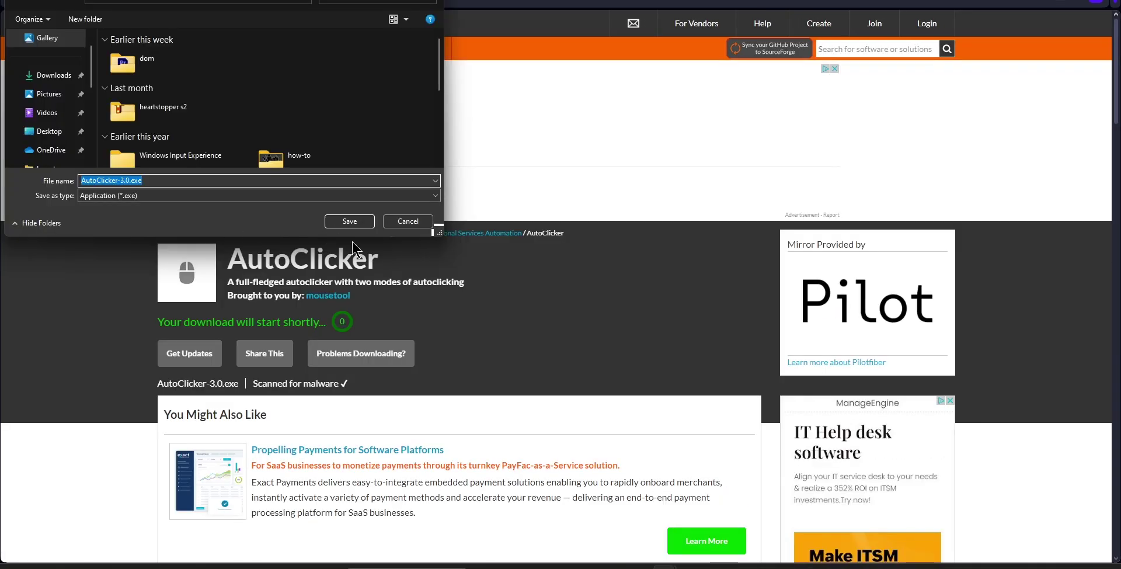
pyautogui.click(349, 221)
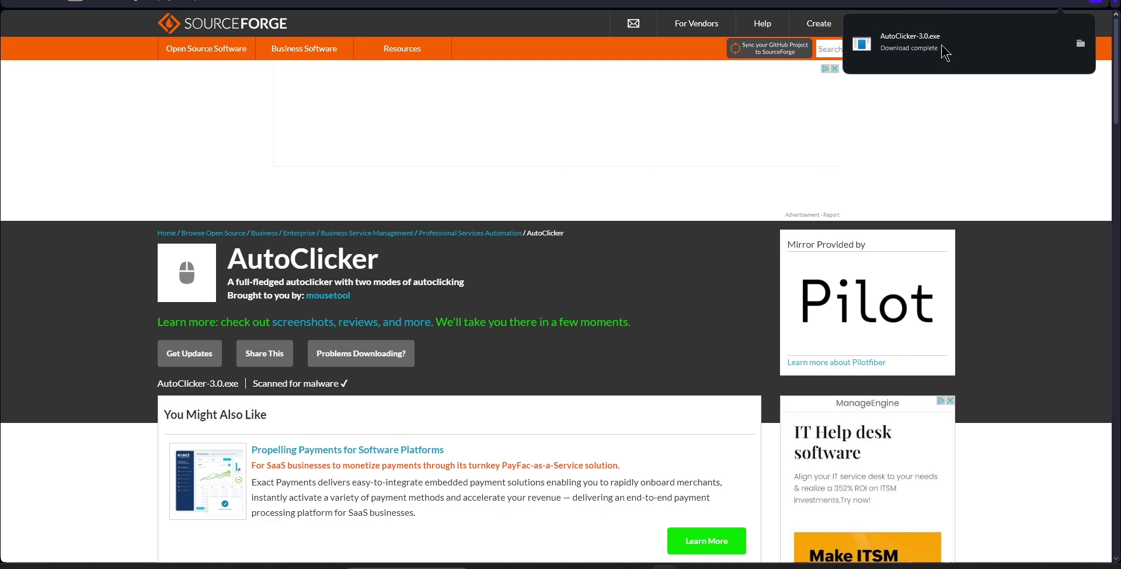
pyautogui.click(941, 44)
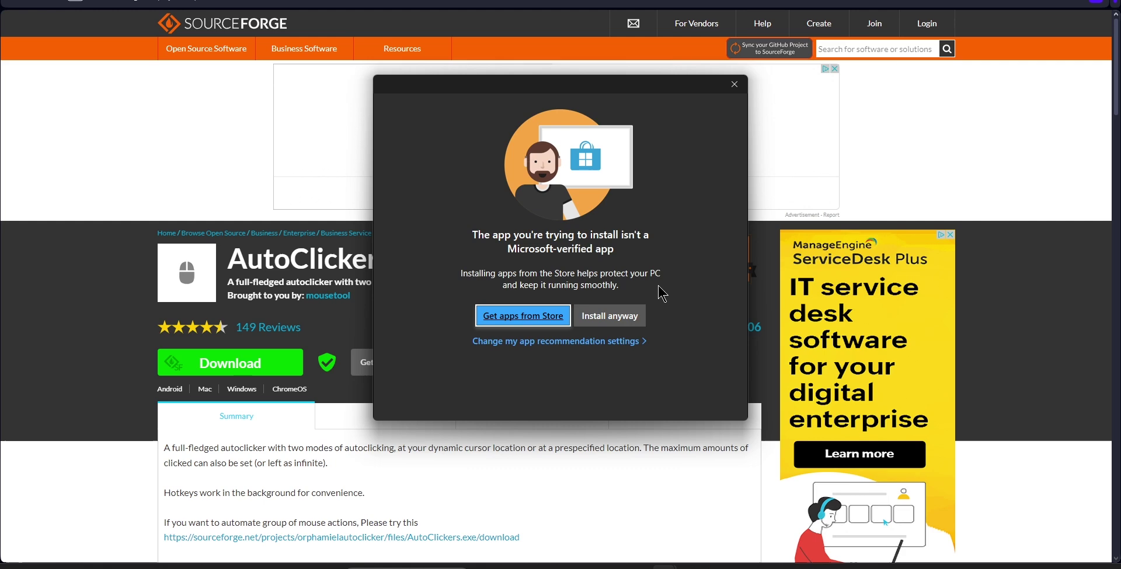
pyautogui.click(591, 324)
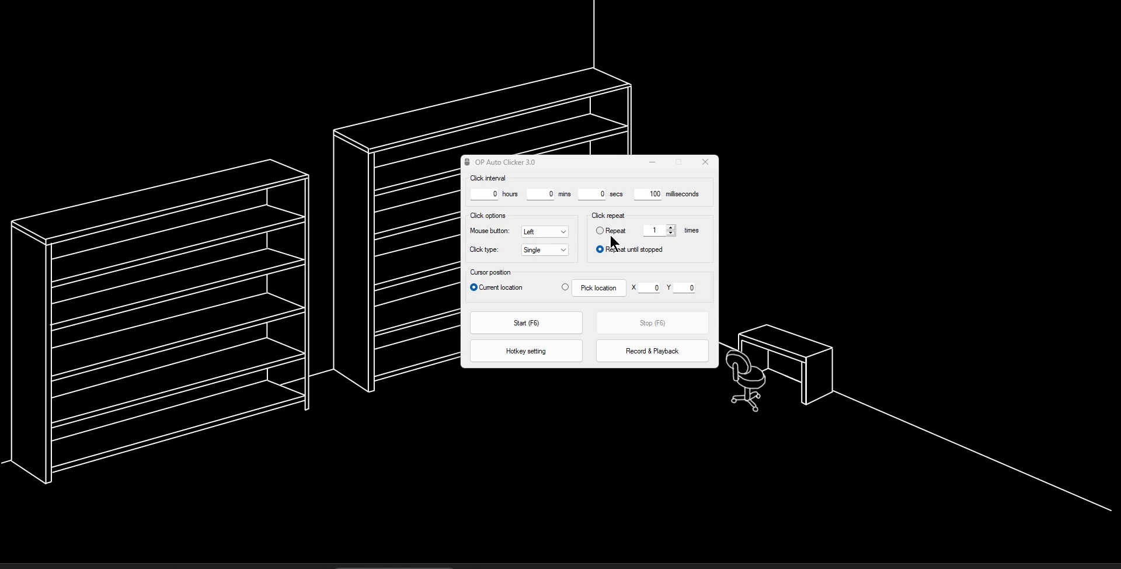
# - Set the click interval to 500 milliseconds, with hours, minutes and seconds at 0
pyautogui.click(598, 194)
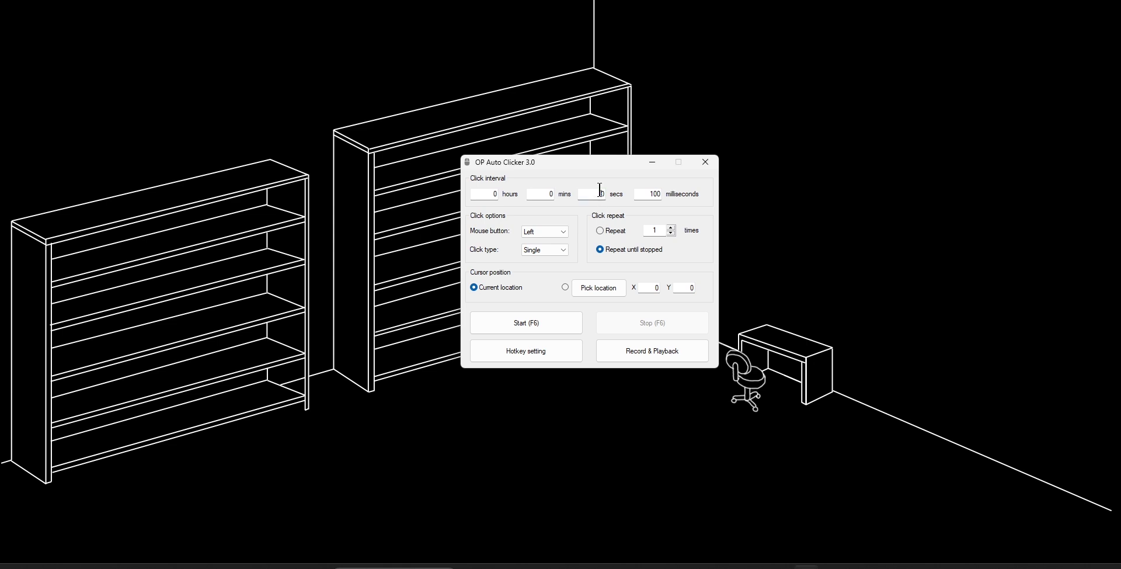
pyautogui.click(757, 241)
pyautogui.hotkey('alt', 'Tab')
pyautogui.click(650, 194)
pyautogui.write('1')
pyautogui.click(798, 226)
pyautogui.click(486, 195)
pyautogui.click(763, 228)
pyautogui.doubleClick(653, 194)
pyautogui.click(812, 245)
pyautogui.click(535, 232)
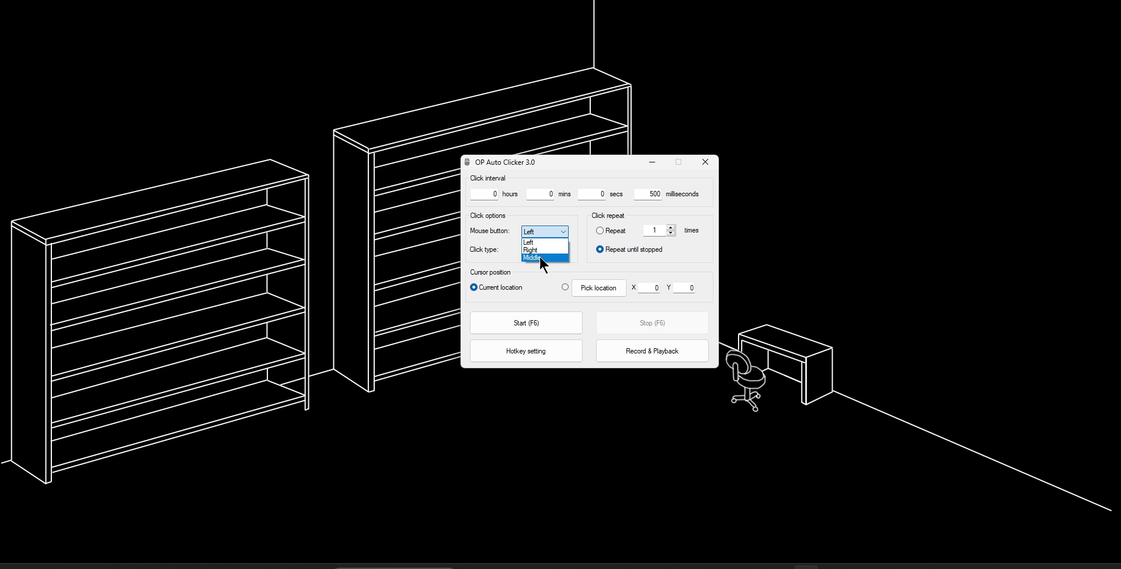
pyautogui.click(504, 242)
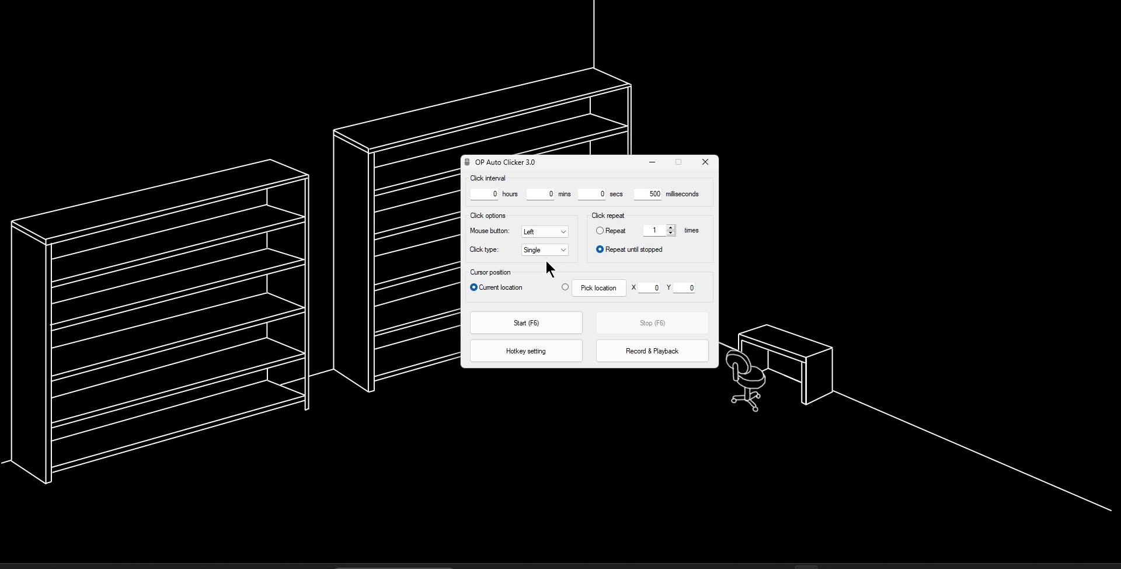
# - Set the repeat count to 995 times and choose Repeat until stopped as the click repeat mode
pyautogui.click(609, 232)
pyautogui.write('00')
pyautogui.click(621, 249)
pyautogui.click(670, 233)
pyautogui.click(670, 233)
pyautogui.click(670, 233)
pyautogui.click(671, 233)
# - Pick a fixed click location on the desk chair in the wallpaper and make it the cursor position
pyautogui.click(586, 287)
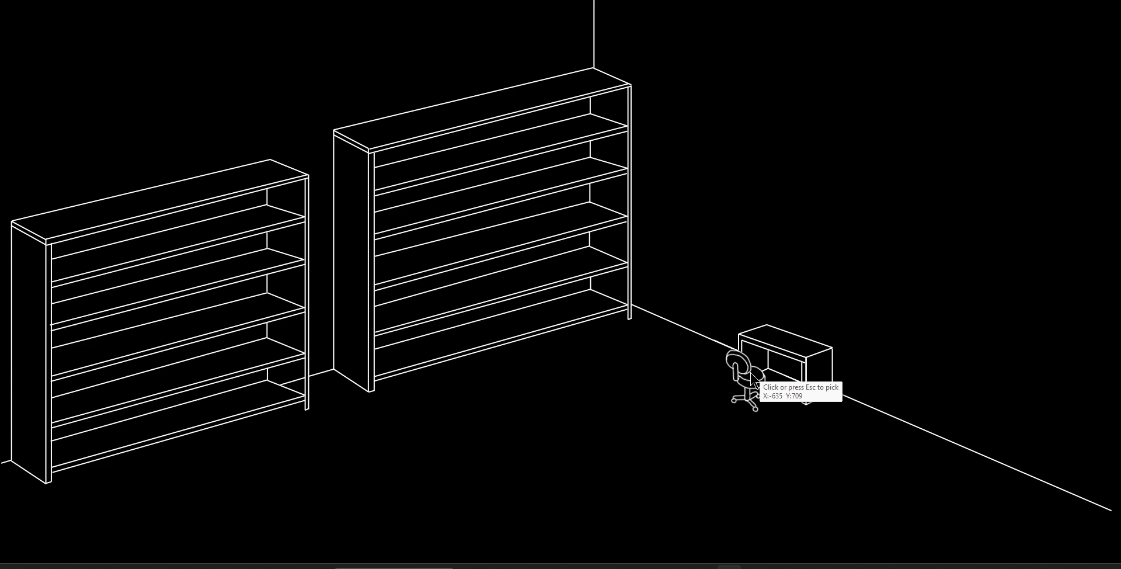
pyautogui.click(751, 375)
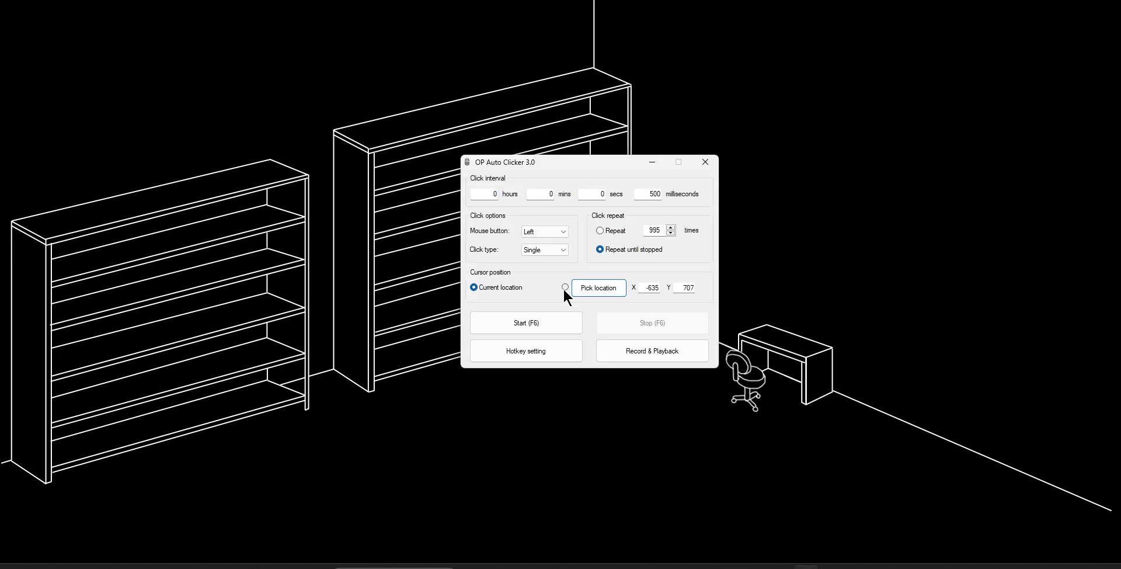
pyautogui.click(564, 288)
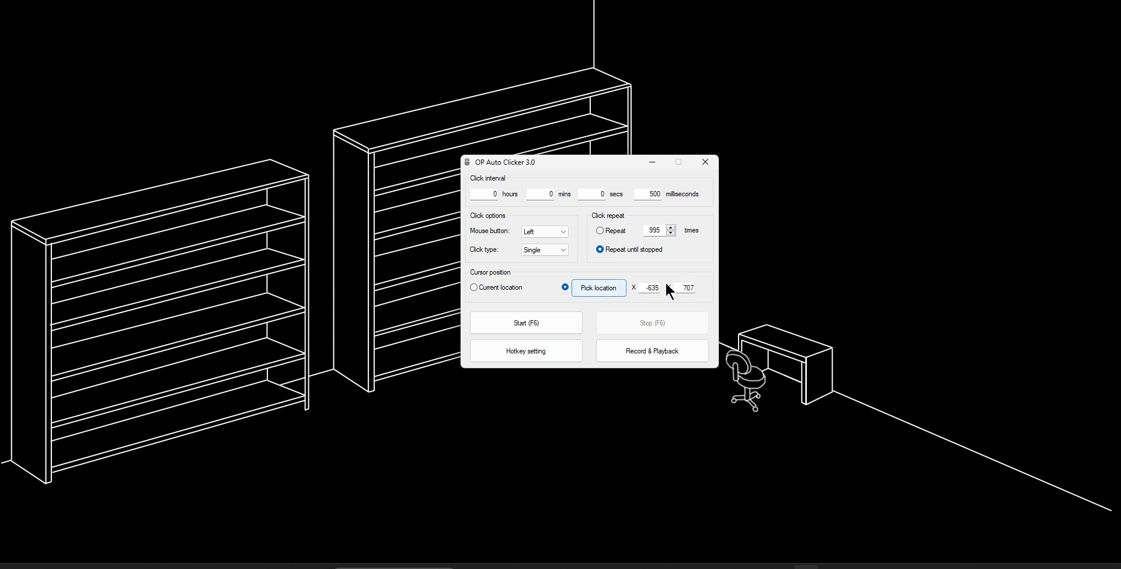
pyautogui.click(752, 377)
# - Start auto clicking at the fixed location and stop it after a short run
pyautogui.click(519, 321)
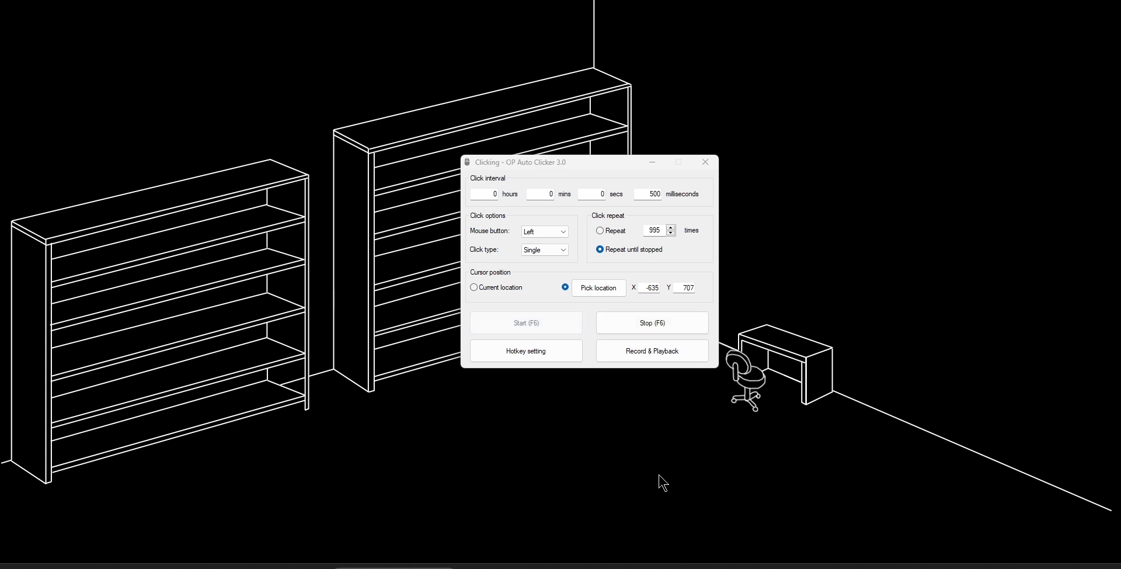
pyautogui.press('F6')
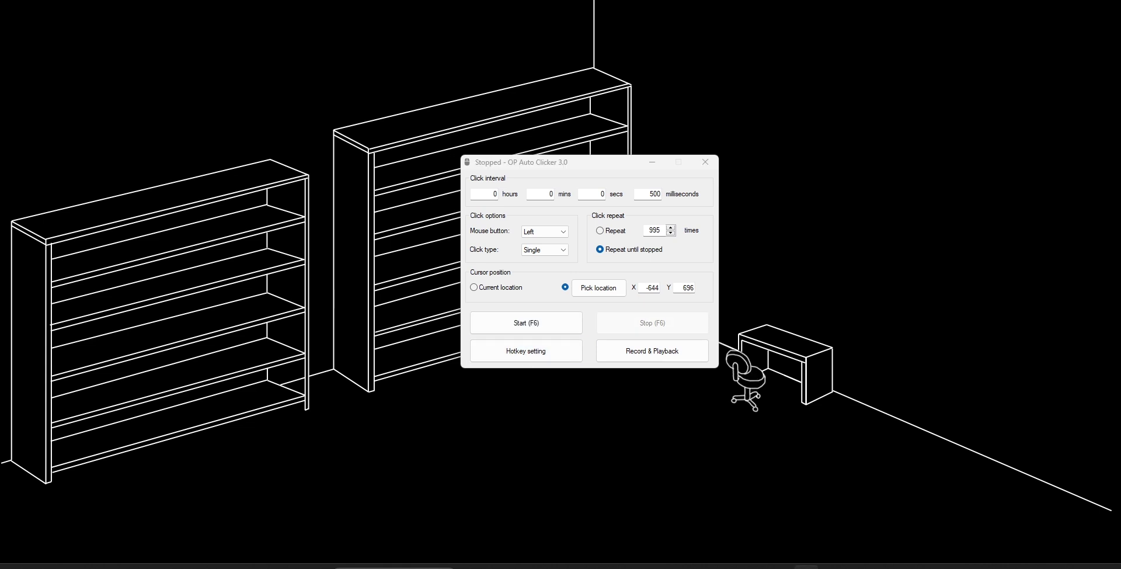
# - Assign ALT+ESC as the start/stop hotkey and save the hotkey setting
pyautogui.moveTo(958, 222); pyautogui.dragTo(325, 240)
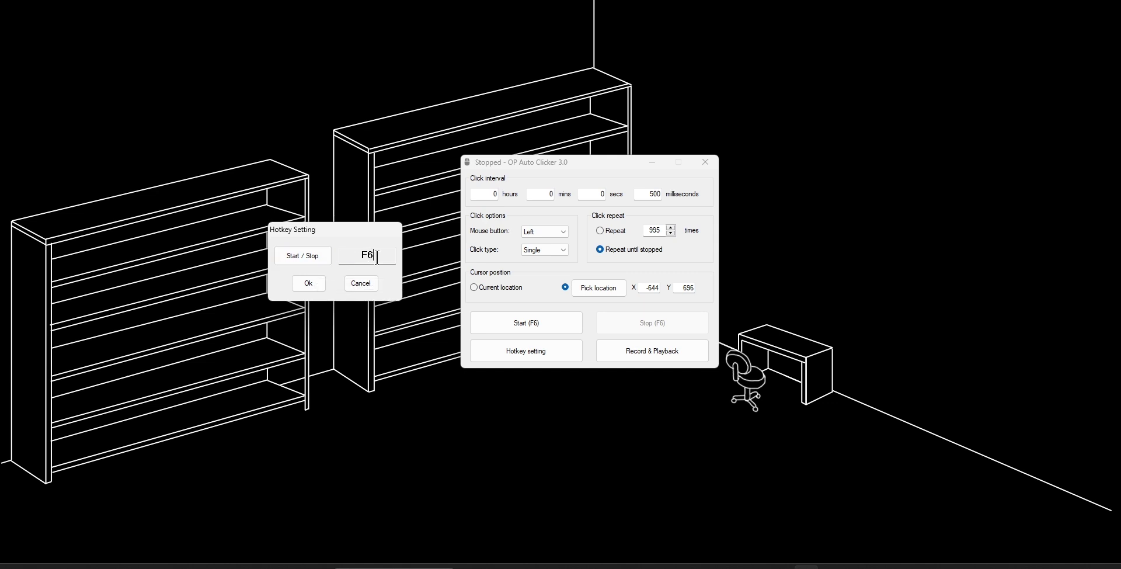
pyautogui.click(365, 254)
pyautogui.click(302, 256)
pyautogui.press('alt')
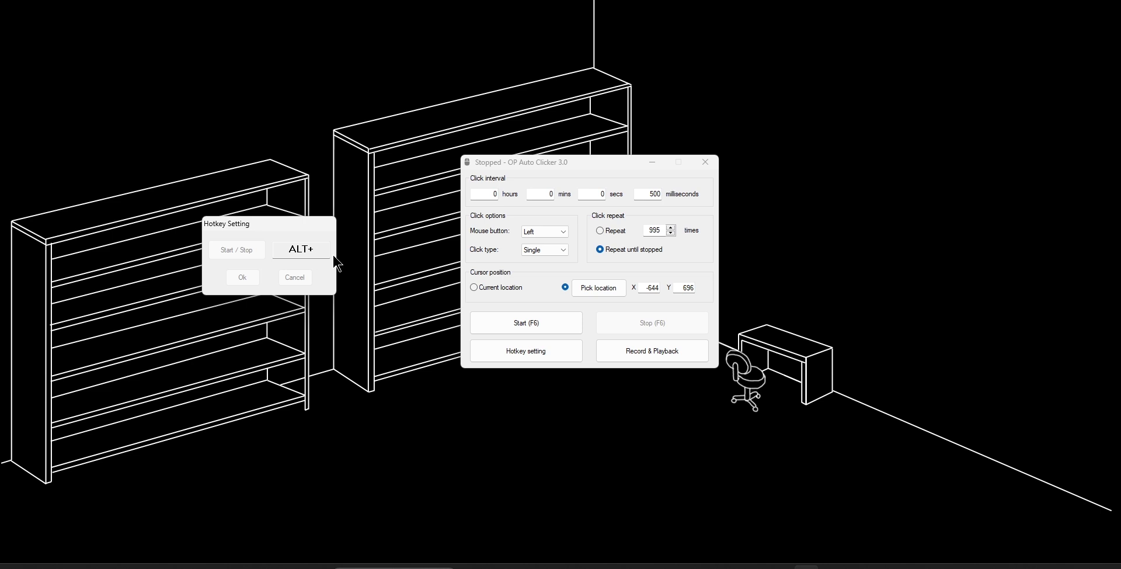
pyautogui.hotkey('alt', 'Escape')
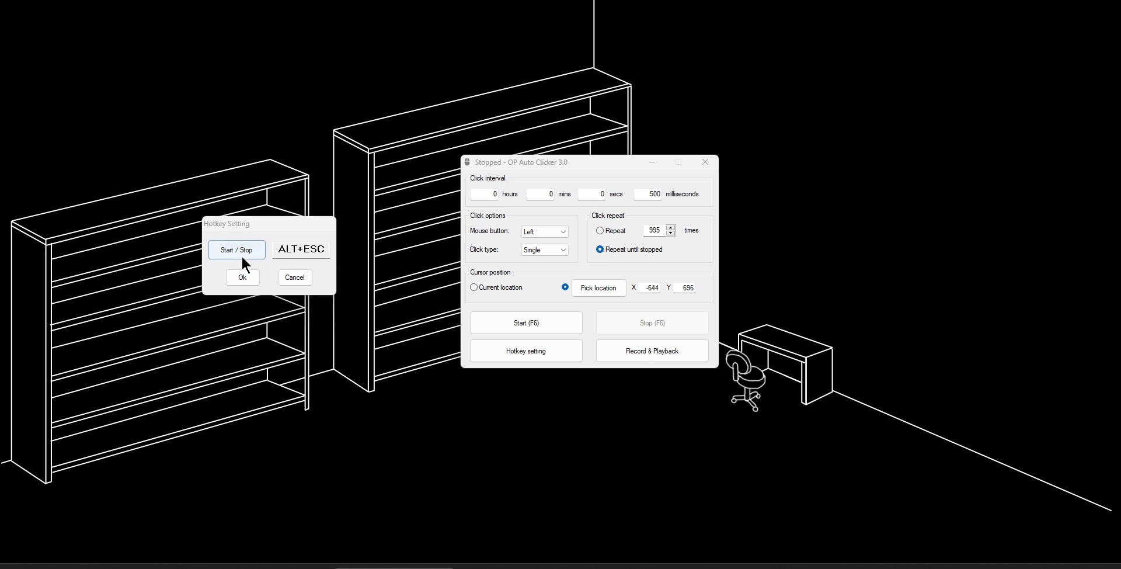
pyautogui.click(242, 256)
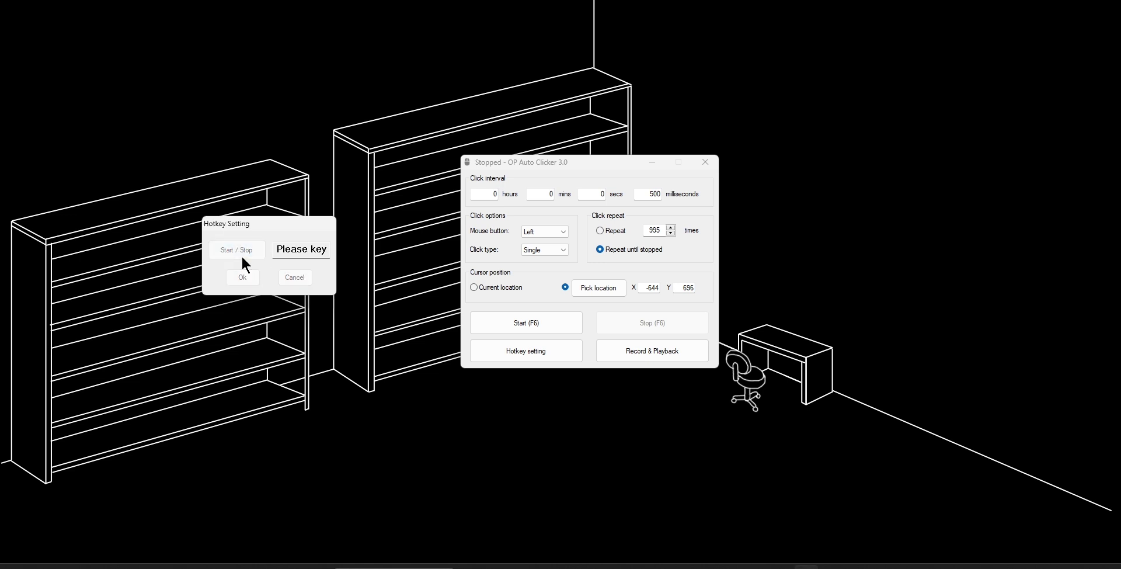
pyautogui.hotkey('alt', 'Escape')
pyautogui.click(243, 278)
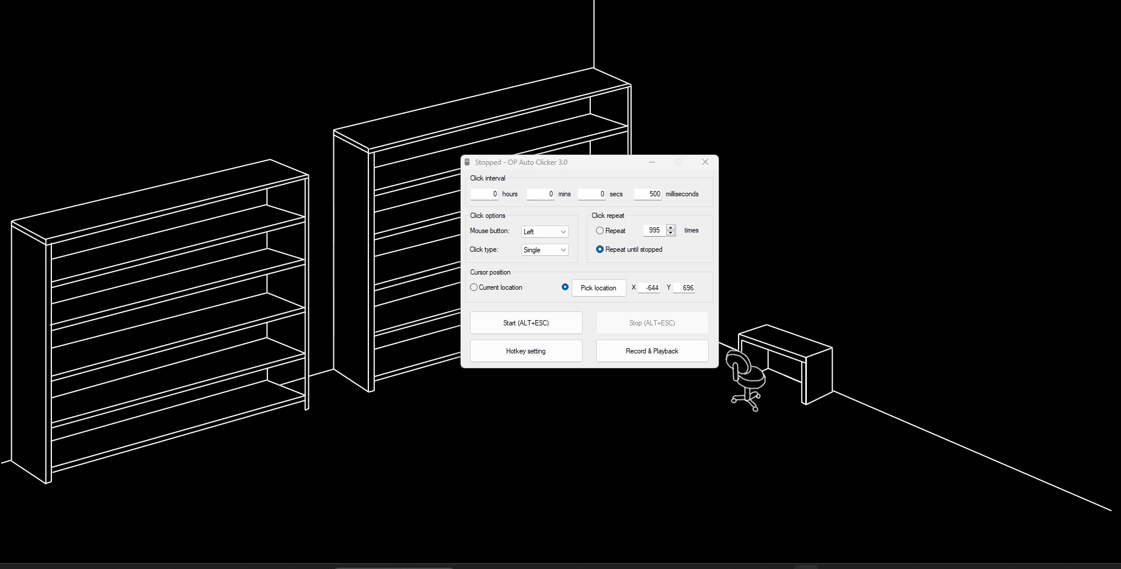
# - Reassign the start/stop hotkey to F6 and save the hotkey setting
pyautogui.click(526, 350)
pyautogui.click(321, 275)
pyautogui.press('F6')
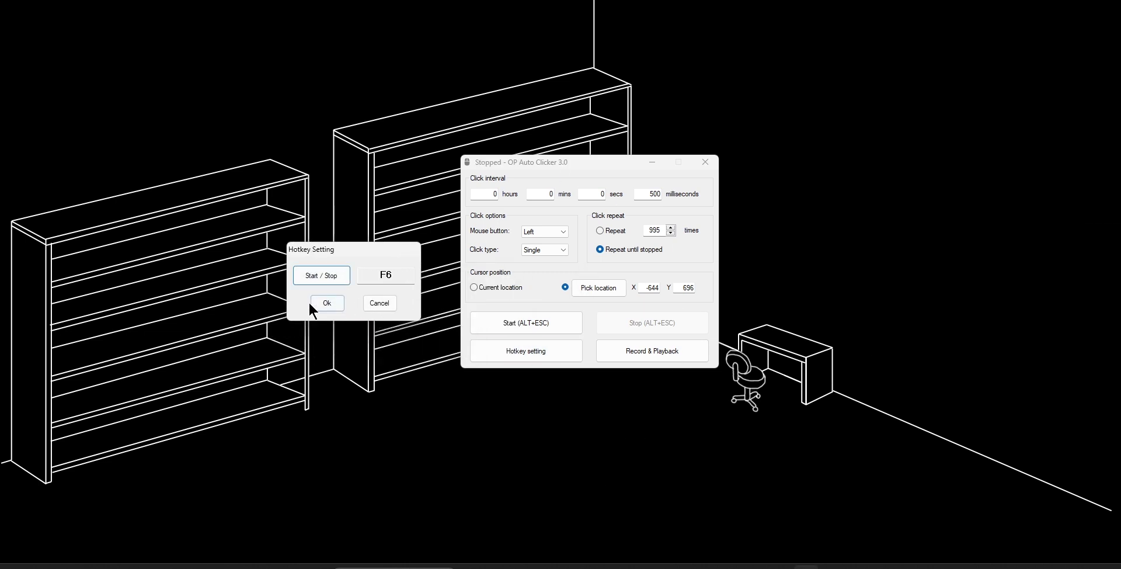
pyautogui.click(317, 302)
# - Record a mouse drag across the empty desktop with Record & Playback and play the recording back
pyautogui.moveTo(612, 163); pyautogui.dragTo(371, 167)
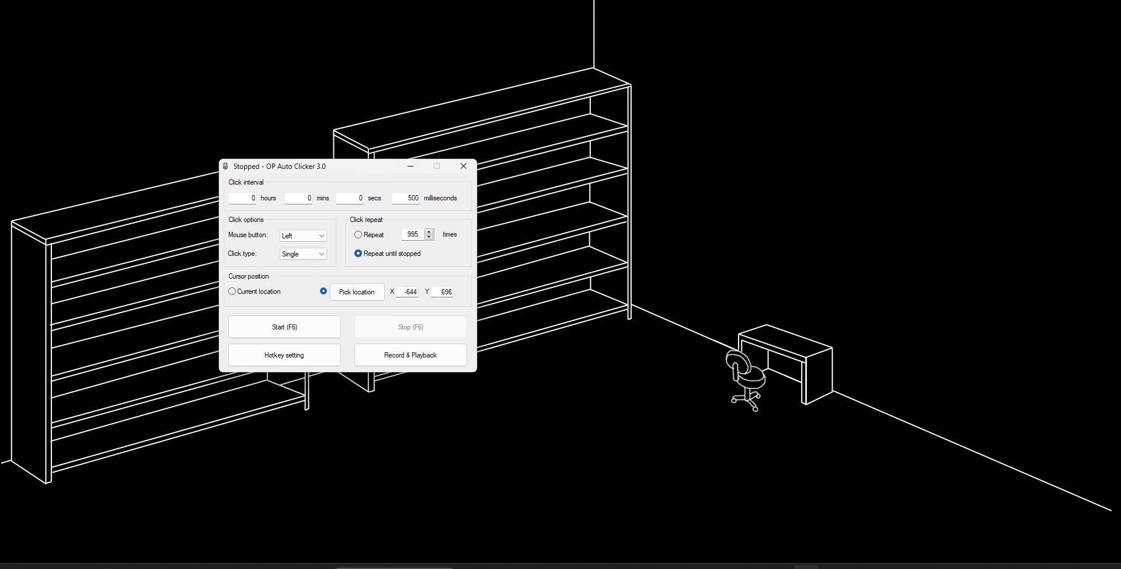
pyautogui.click(396, 357)
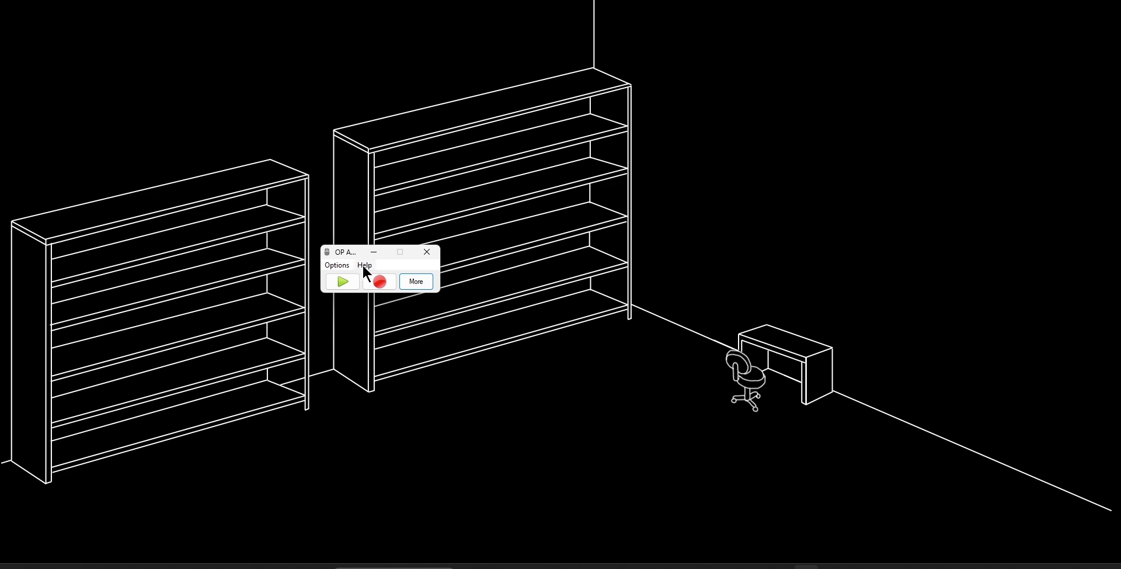
pyautogui.click(646, 345)
pyautogui.moveTo(568, 140); pyautogui.dragTo(999, 470)
pyautogui.click(380, 282)
pyautogui.moveTo(543, 114); pyautogui.dragTo(1026, 483)
pyautogui.click(382, 281)
pyautogui.click(348, 279)
# - Look through the playback, recording and settings options of the recorder, and return to the full auto clicker window
pyautogui.click(337, 265)
pyautogui.moveTo(394, 279)
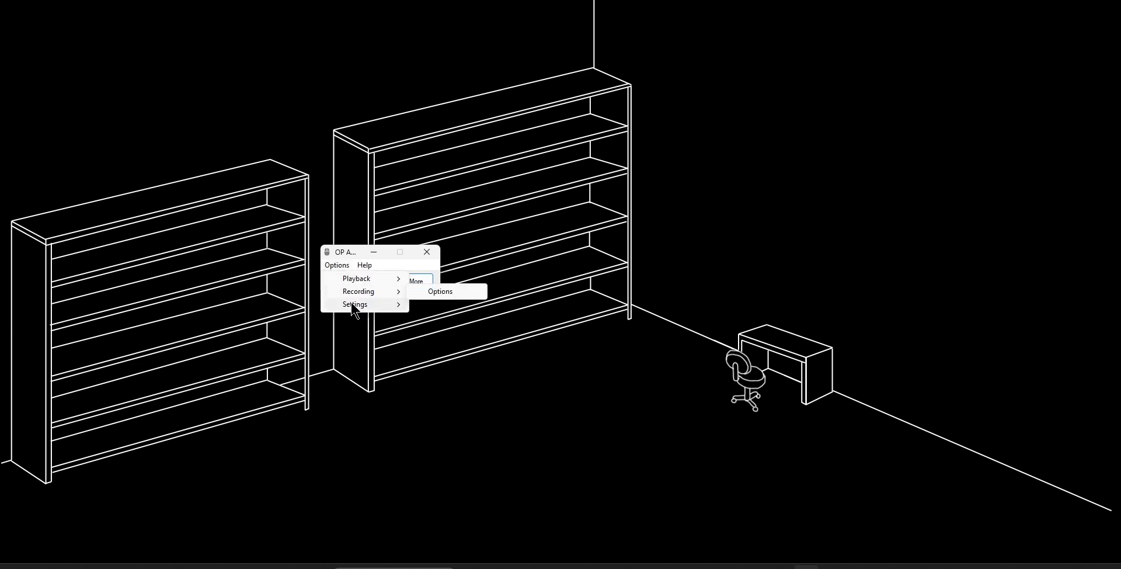
pyautogui.moveTo(352, 305)
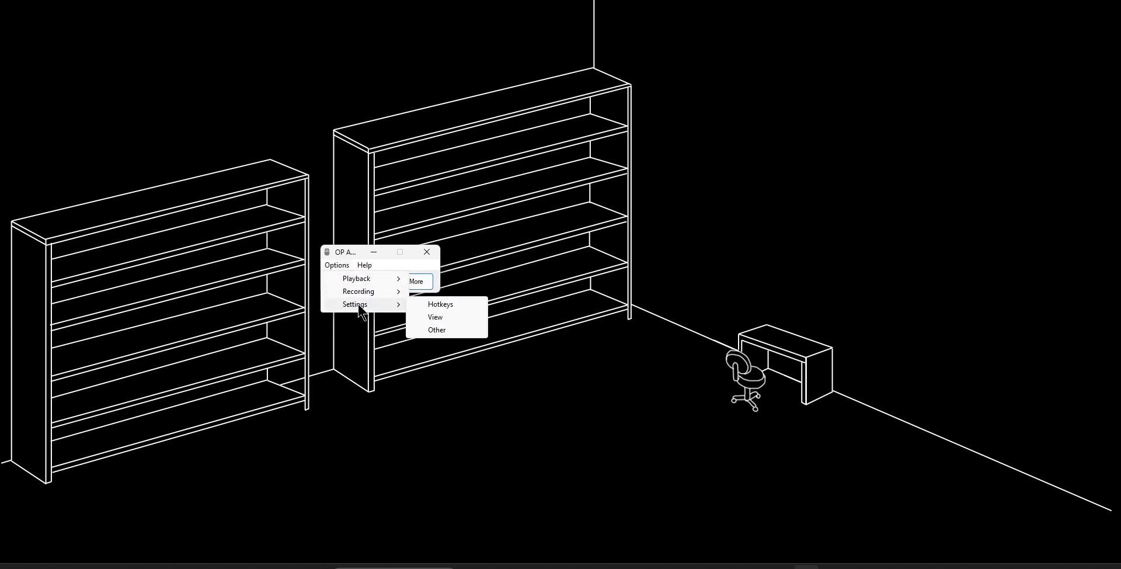
pyautogui.click(464, 315)
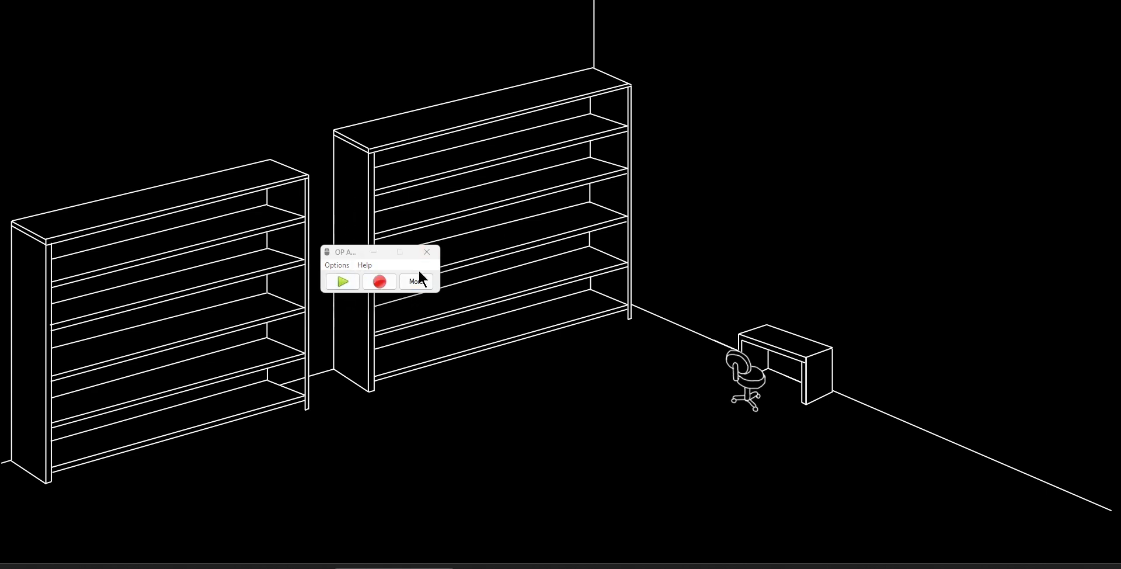
pyautogui.click(431, 279)
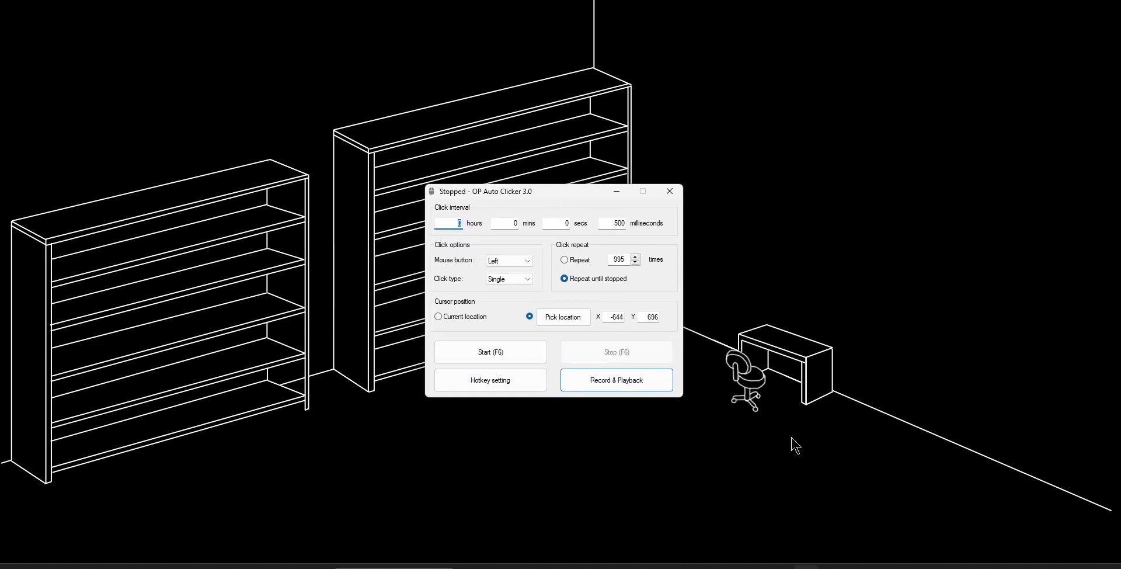